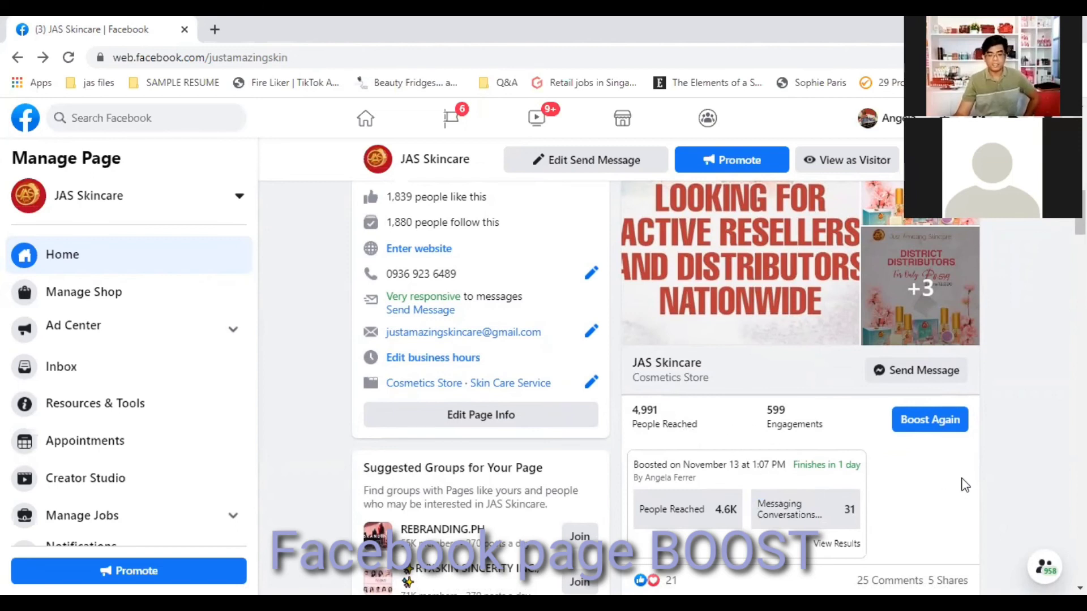
Look through the JAS Skincare page's posts, examining their reach, engagement and boost options.
scroll(965, 485, down, 5)
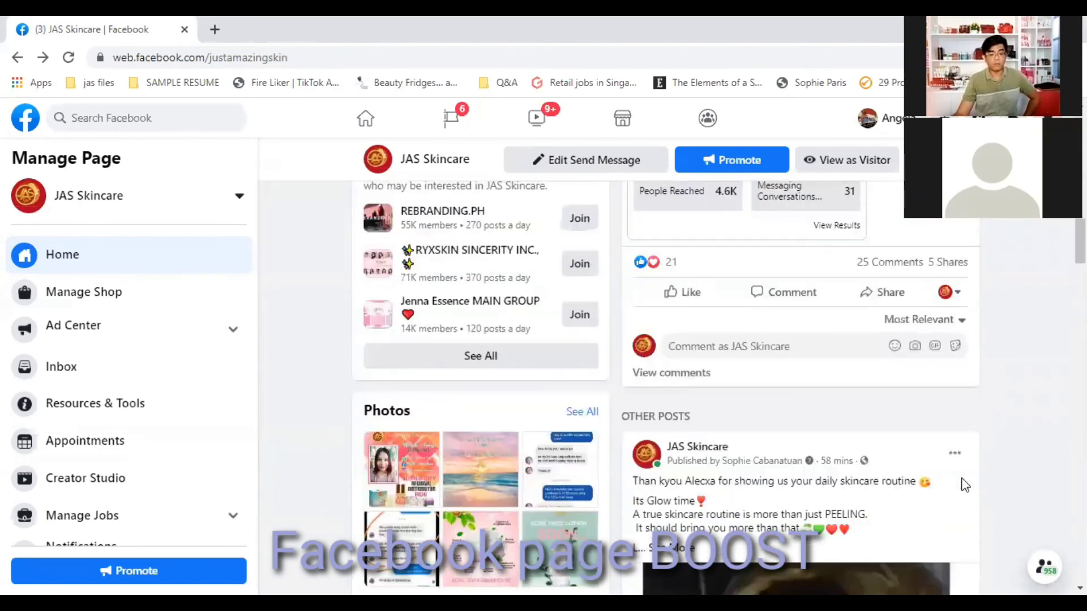
scroll(965, 485, down, 1)
scroll(965, 485, up, 3)
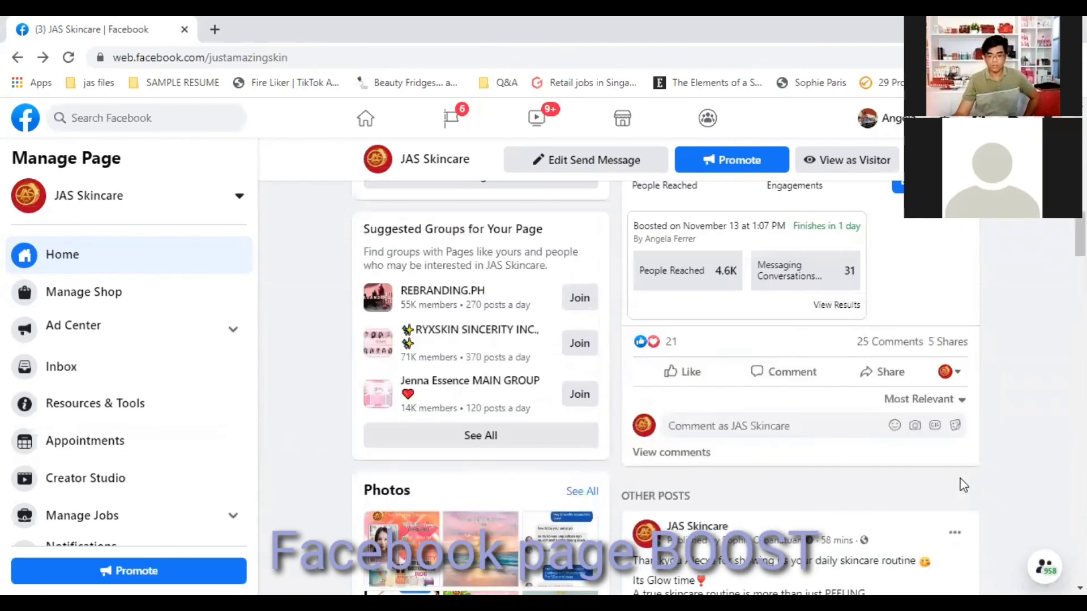
scroll(964, 485, down, 1)
scroll(964, 485, down, 7)
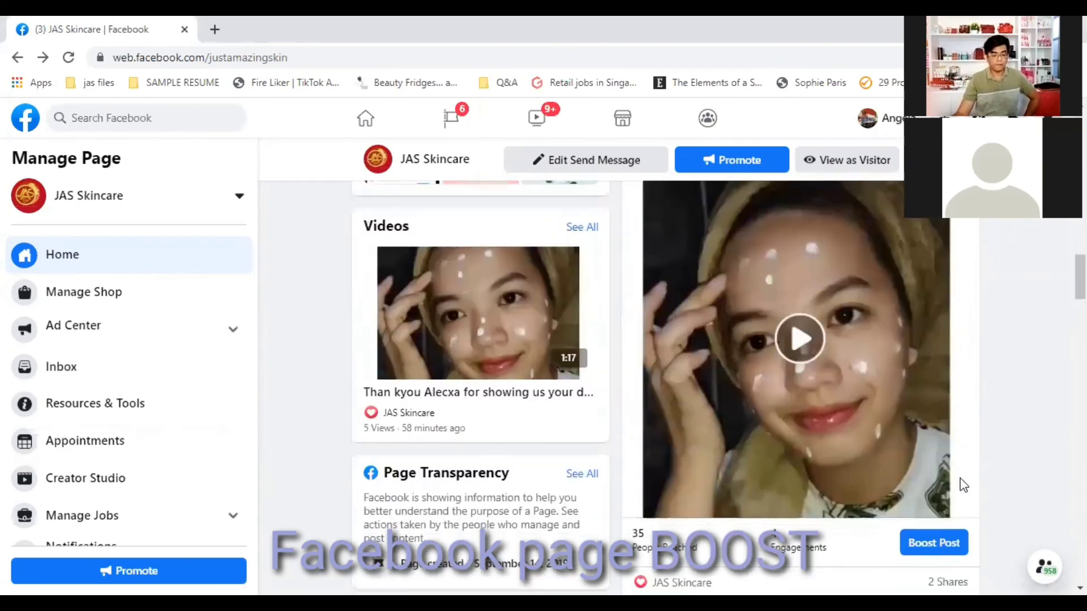
scroll(964, 485, down, 6)
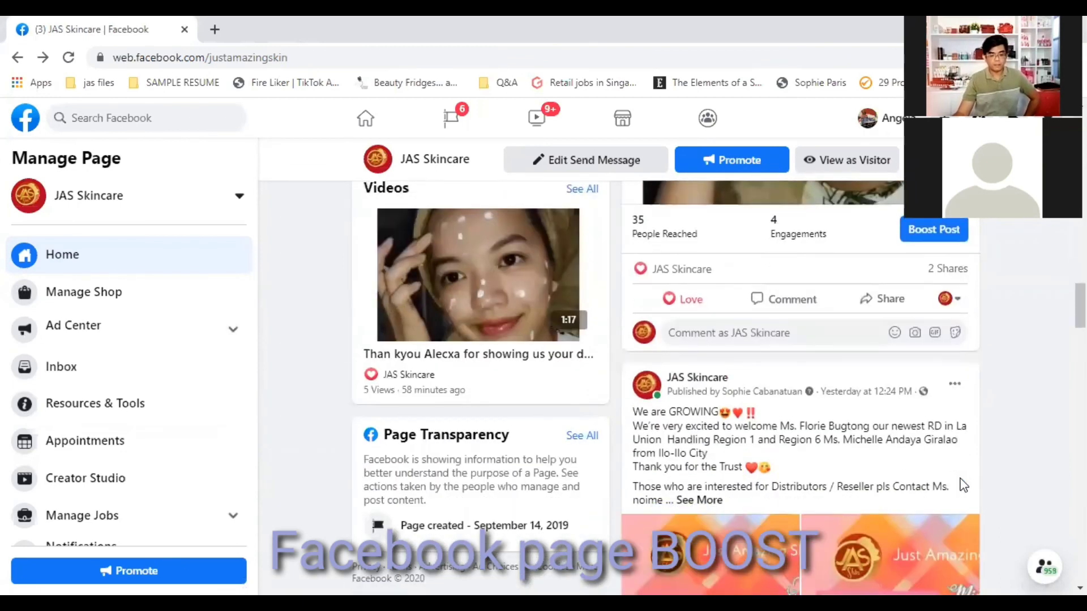
scroll(961, 486, up, 3)
scroll(961, 485, down, 4)
scroll(960, 485, up, 5)
scroll(961, 485, up, 5)
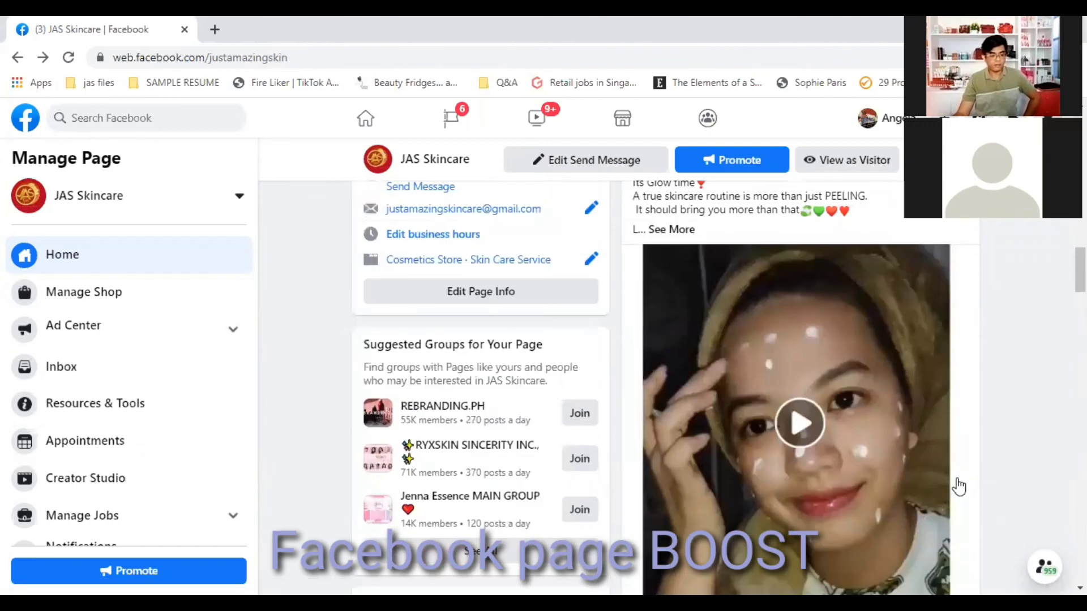
scroll(959, 486, down, 1)
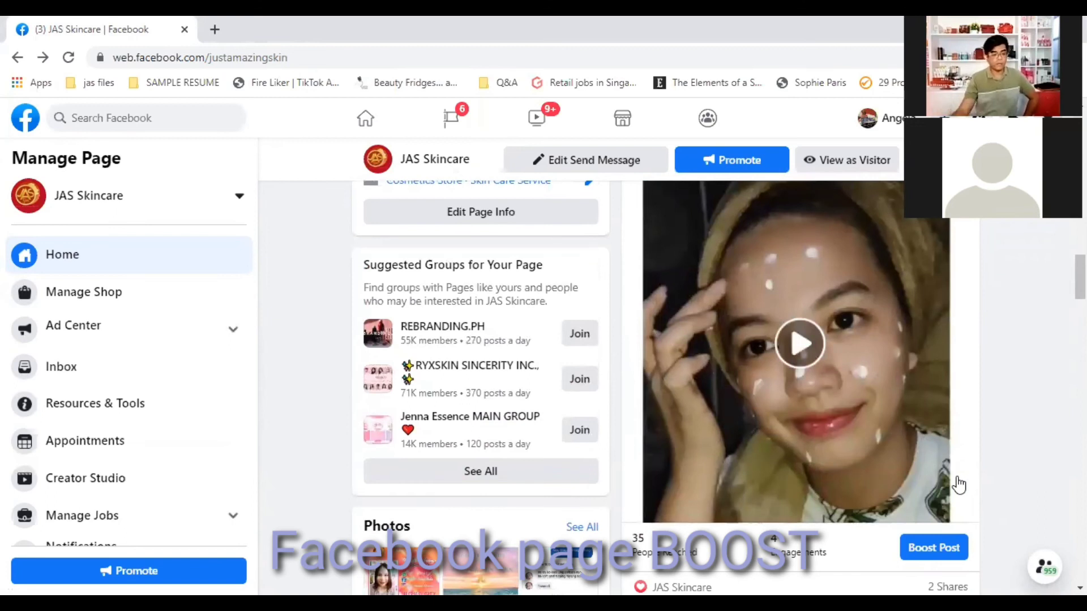
scroll(981, 480, down, 1)
scroll(981, 480, up, 3)
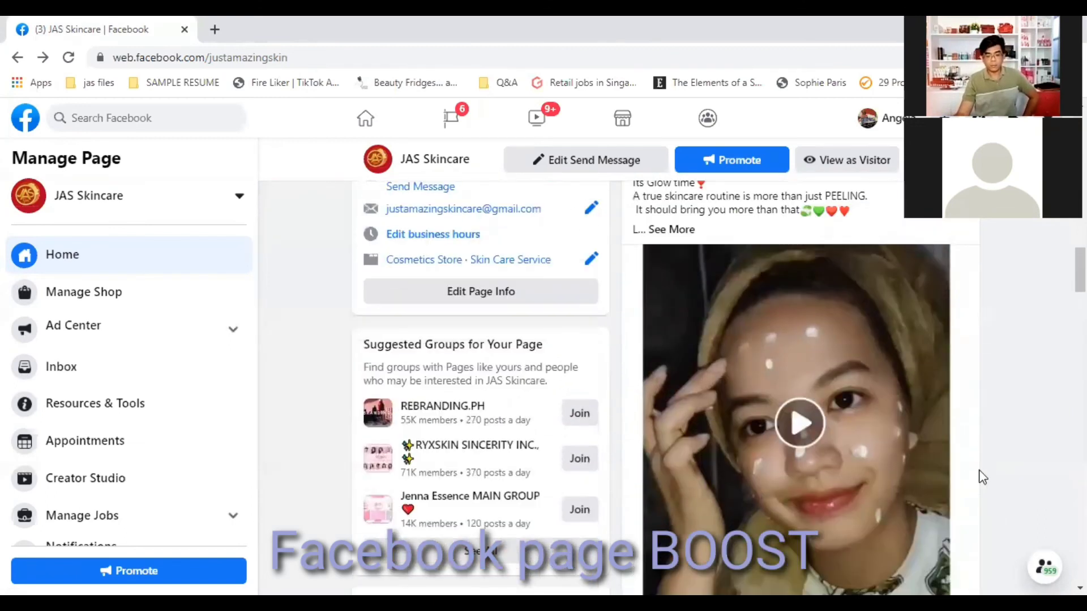
Start boosting the "Looking for Distributors & Resellers Nationwide" toner and face lotion post.
scroll(981, 479, down, 6)
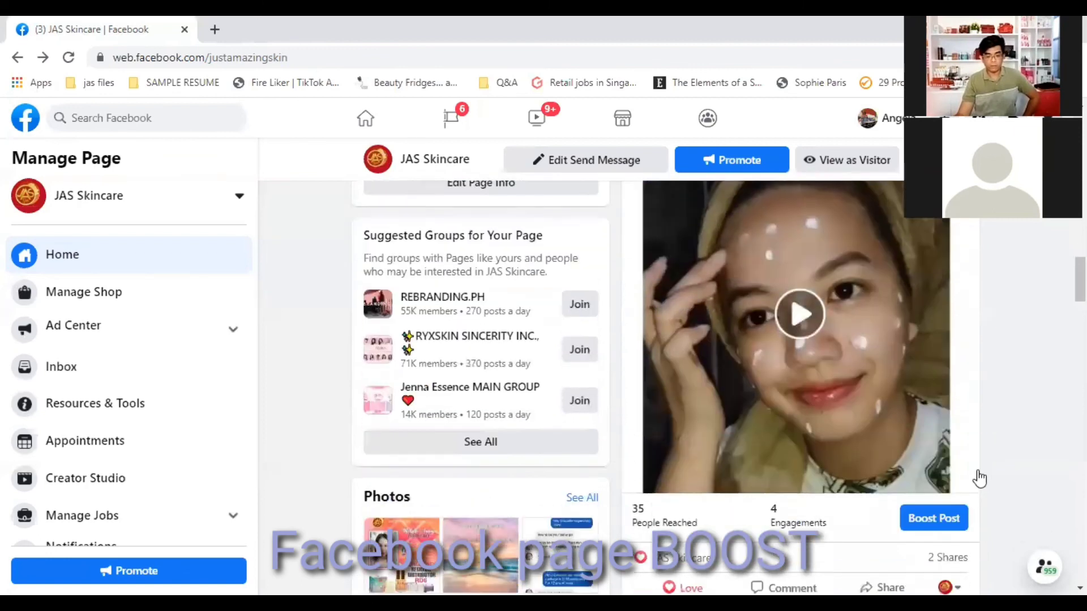
scroll(981, 478, down, 6)
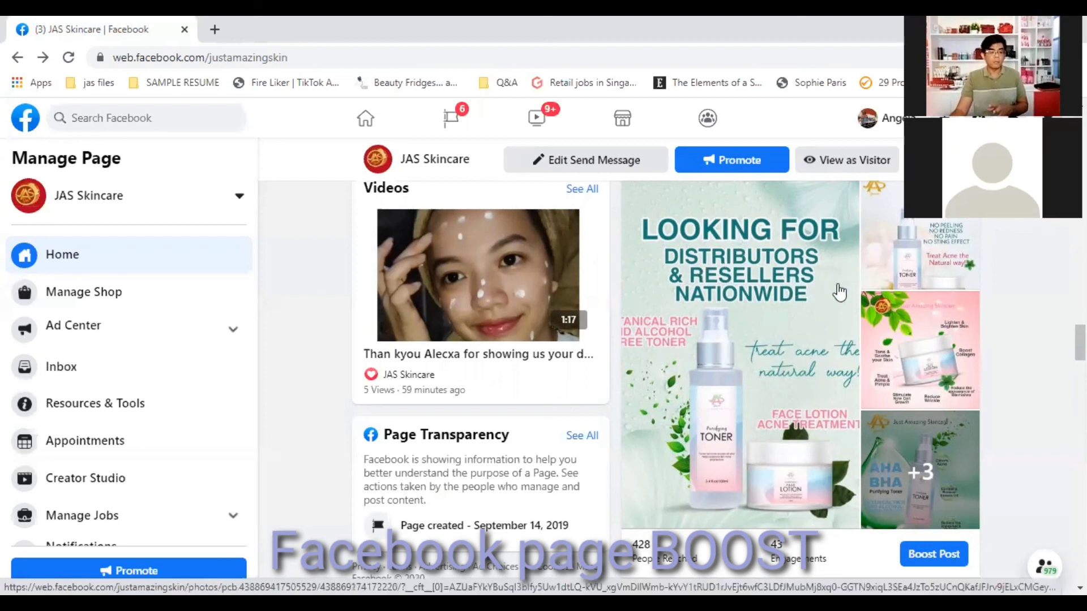
click(942, 560)
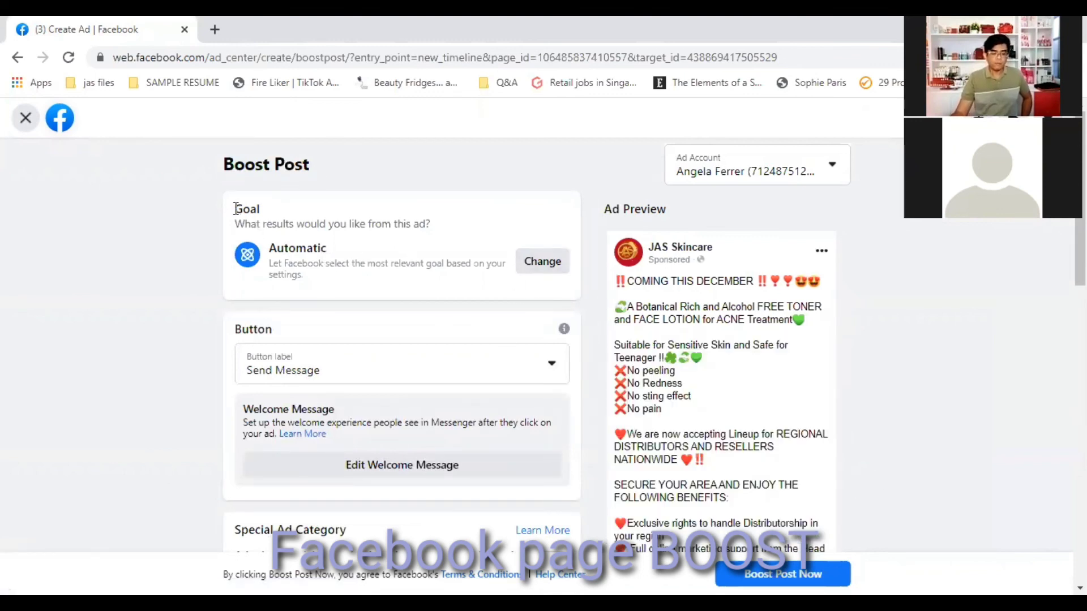
Change the boosted post's goal to "Get more messages" and save it.
drag(234, 207, 451, 236)
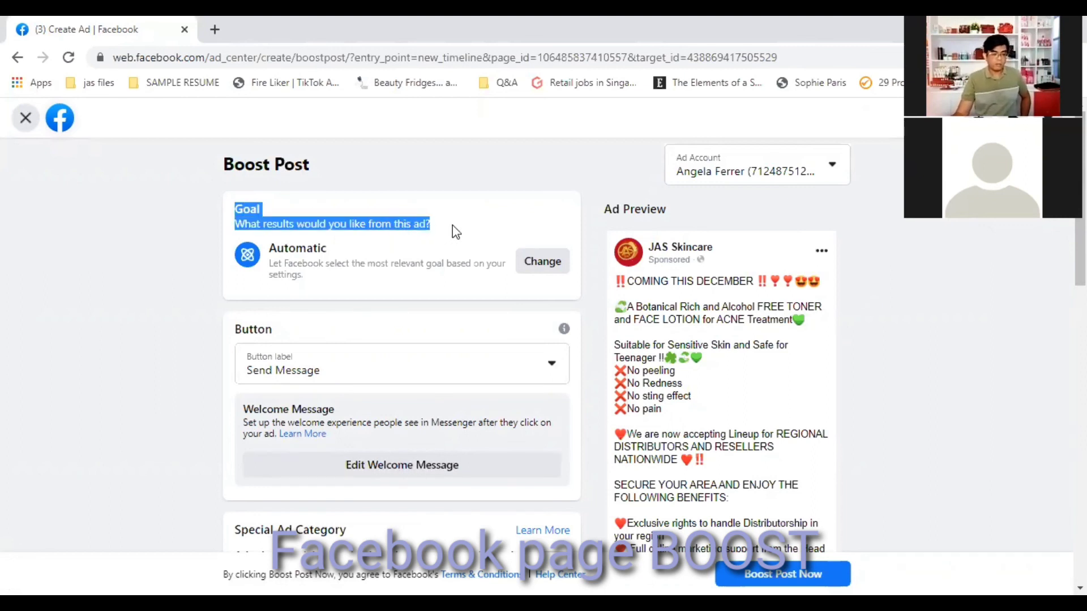
click(543, 262)
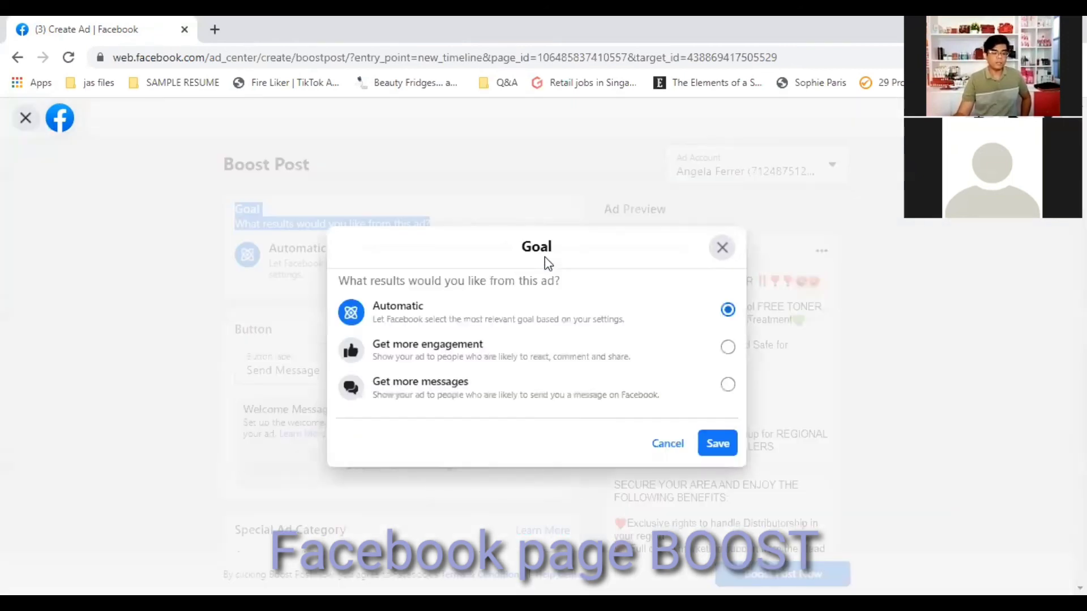
click(600, 247)
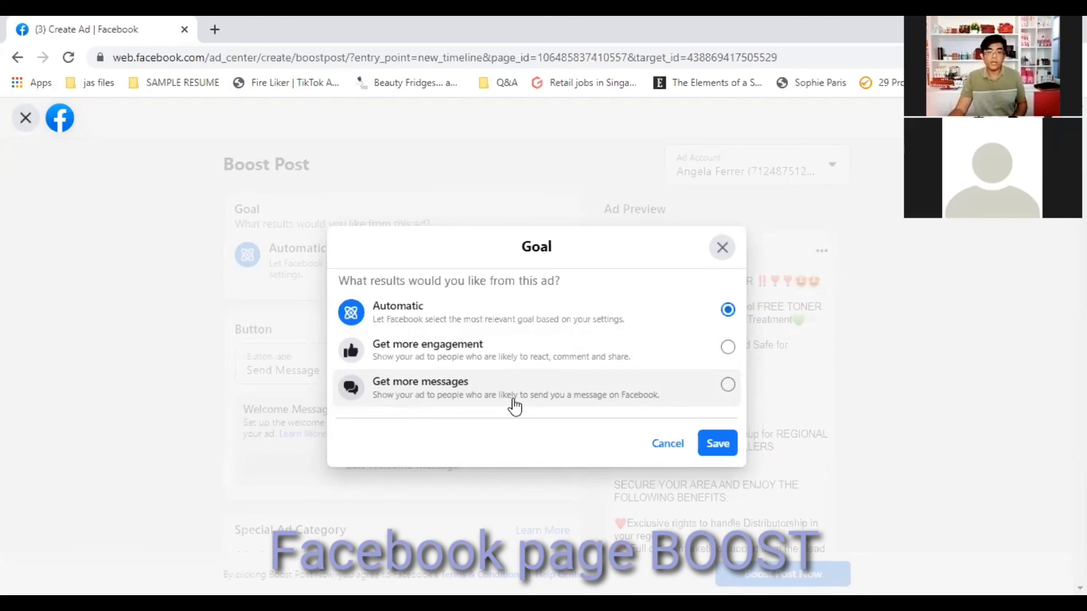
click(728, 385)
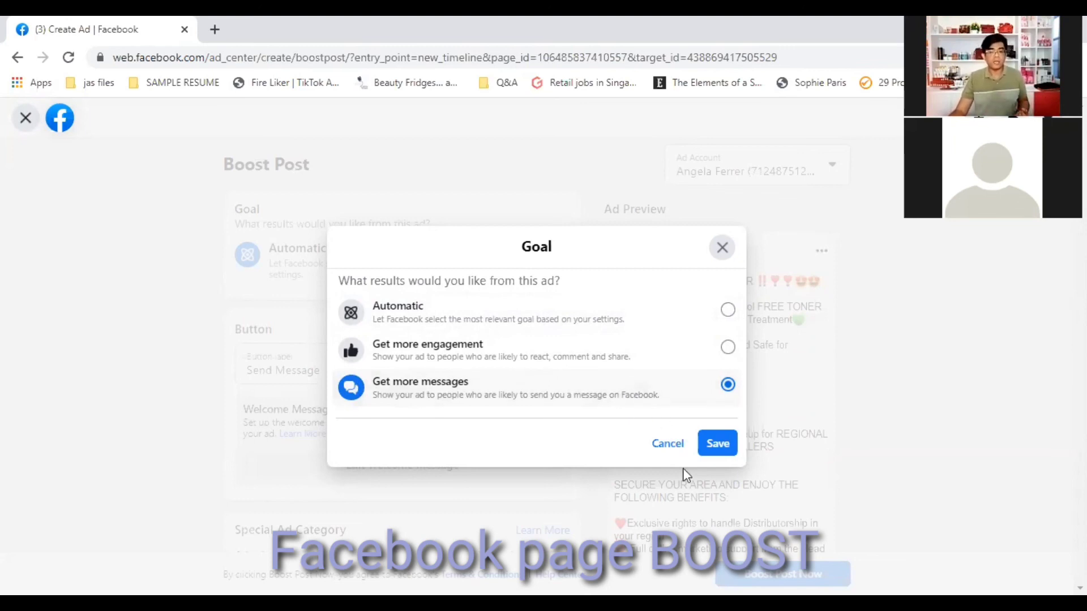
click(720, 453)
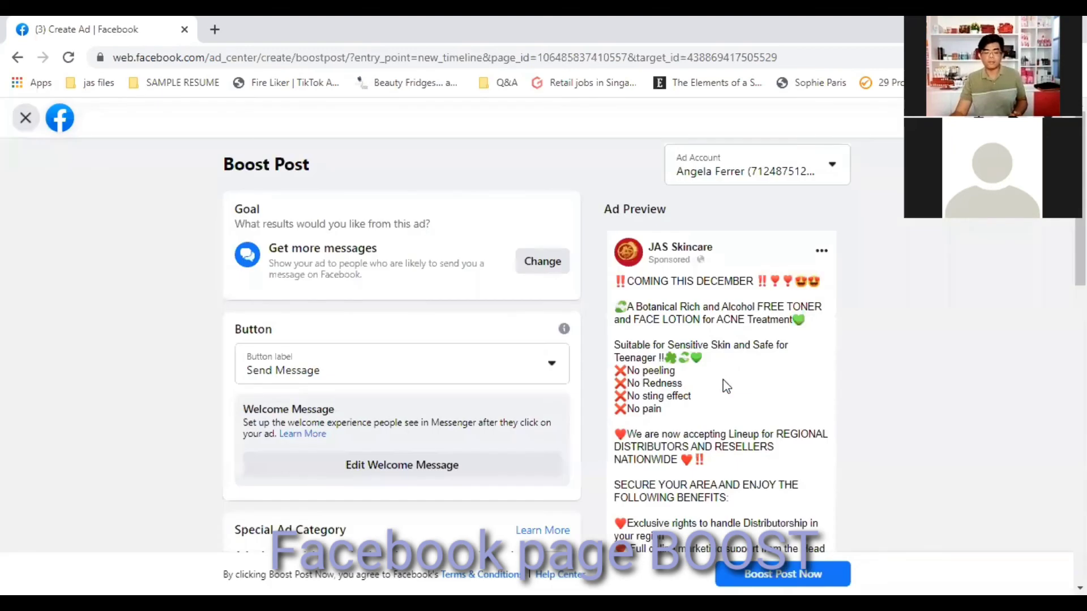
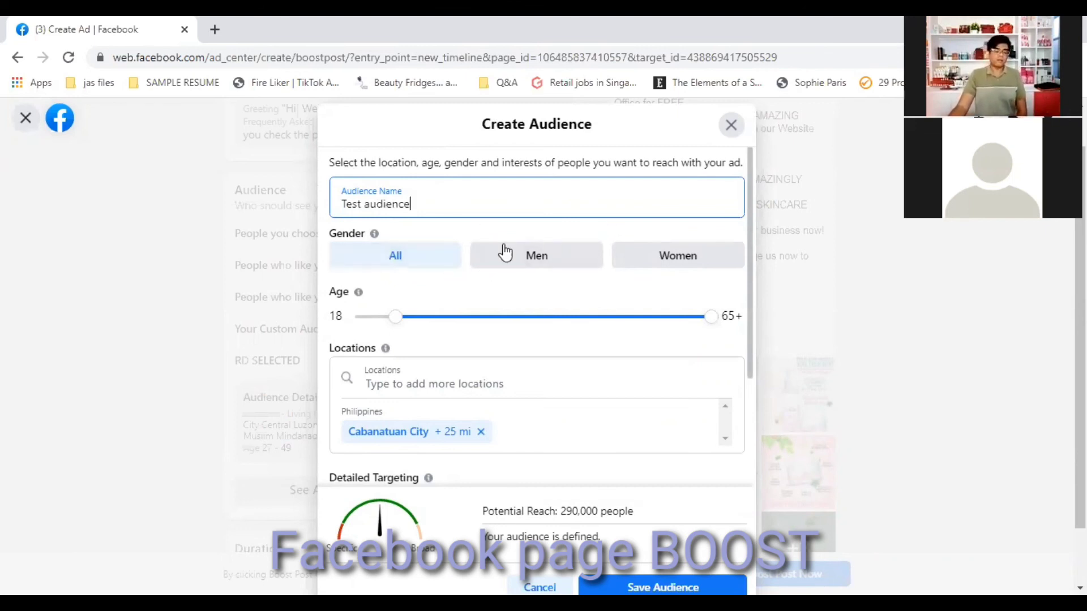
Try the Men and Women gender options for the test audience and set the gender back to All.
click(546, 268)
click(655, 266)
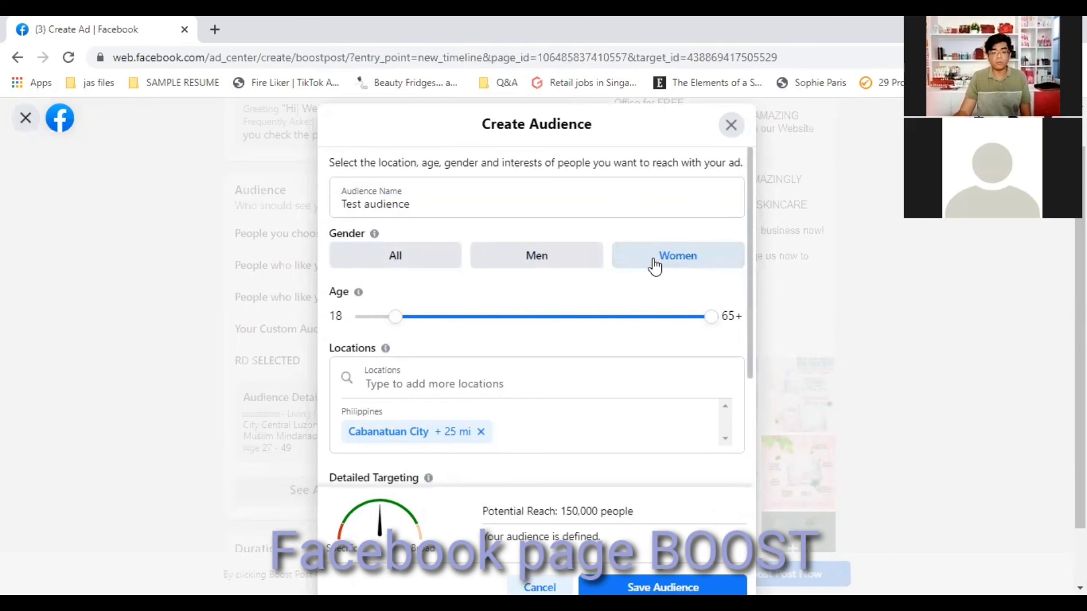
click(418, 260)
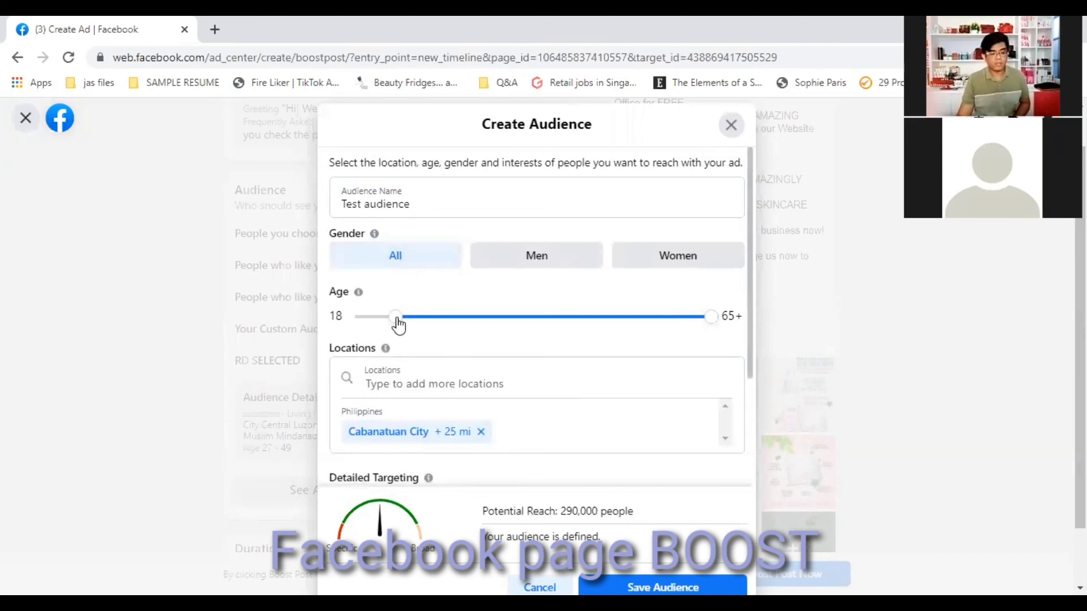
Set the test audience's age range to 24–50.
drag(398, 324, 432, 327)
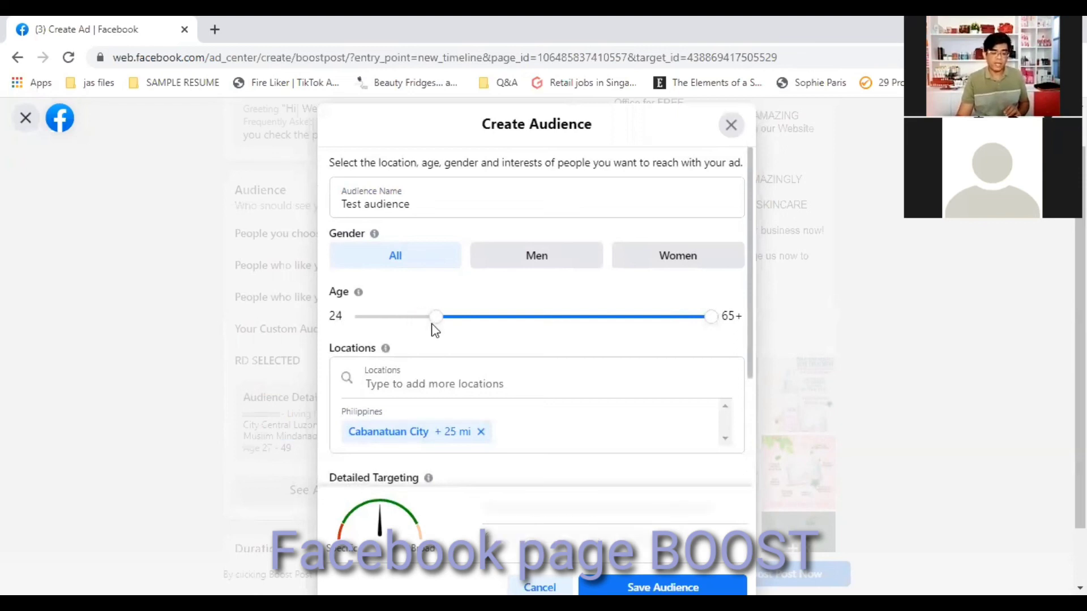
drag(711, 319, 612, 320)
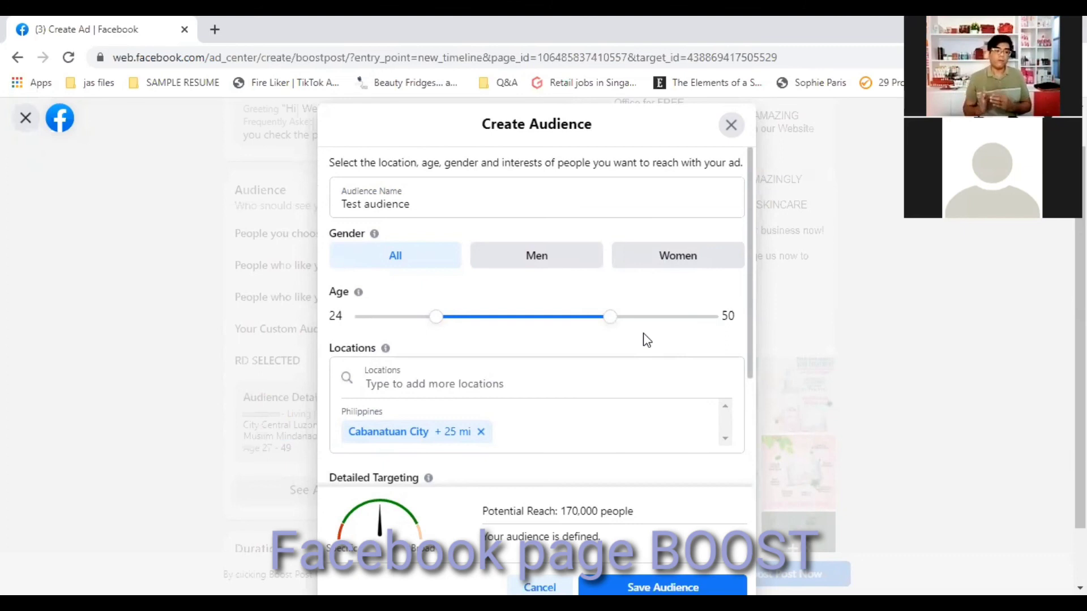
drag(434, 318, 368, 327)
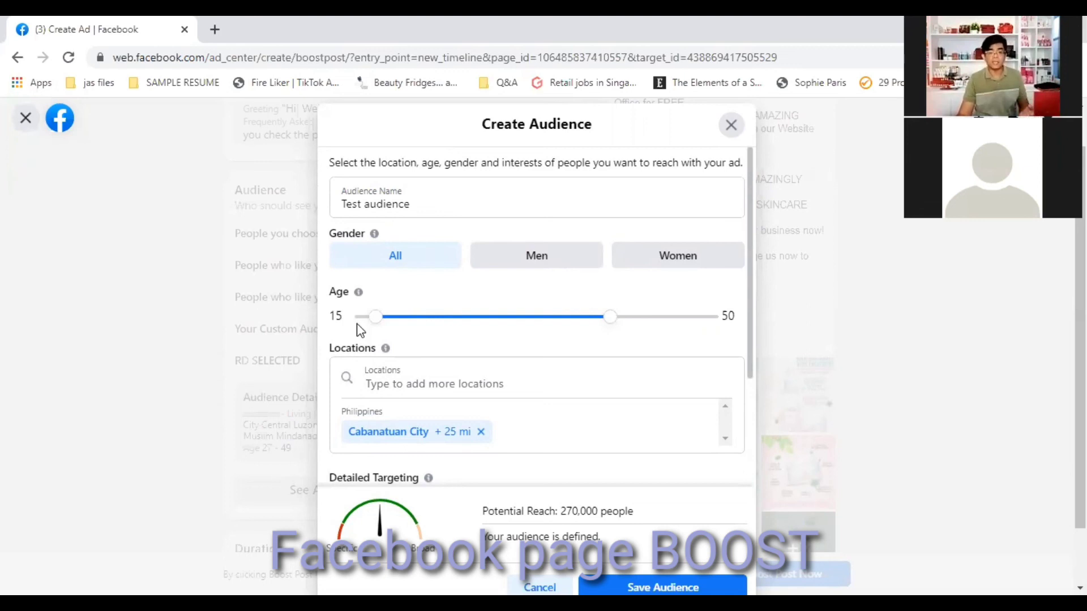
drag(373, 322, 420, 337)
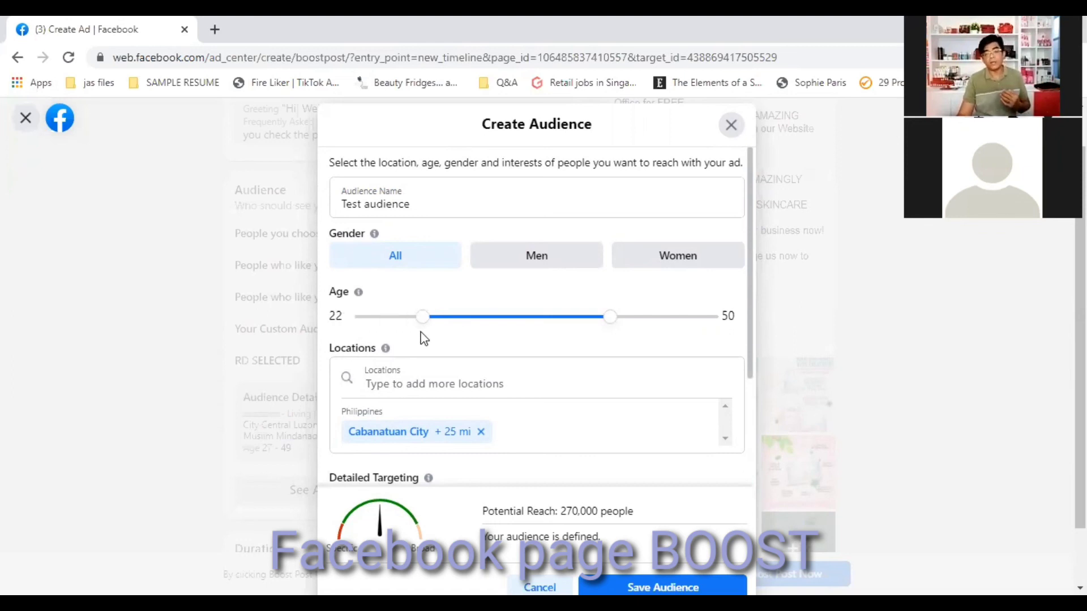
drag(423, 339, 434, 335)
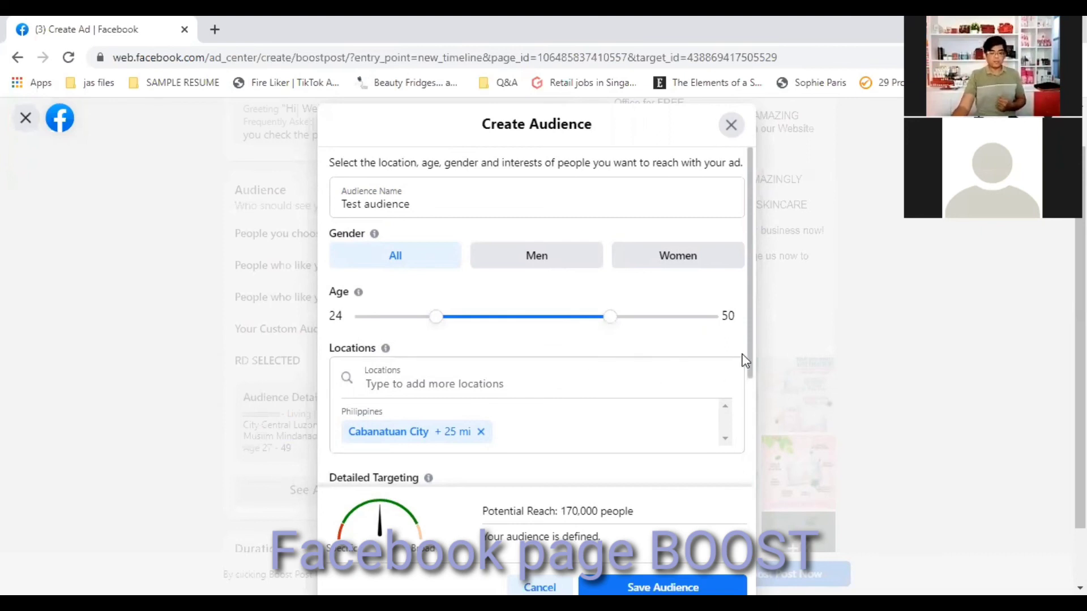
Add Ilocos Region, Philippines, to the test audience's locations.
drag(751, 357, 758, 451)
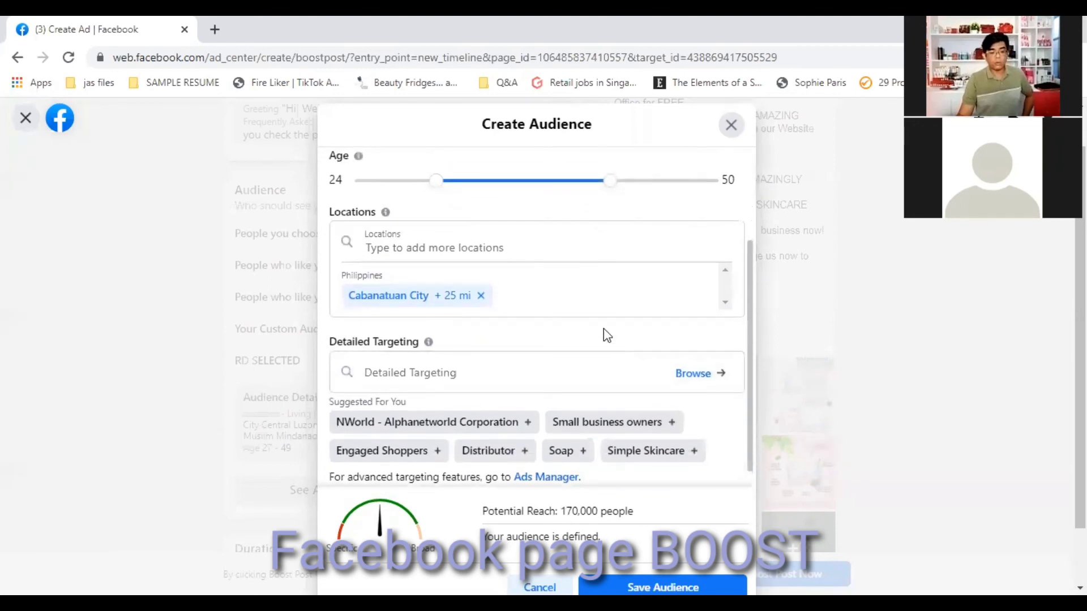
click(520, 296)
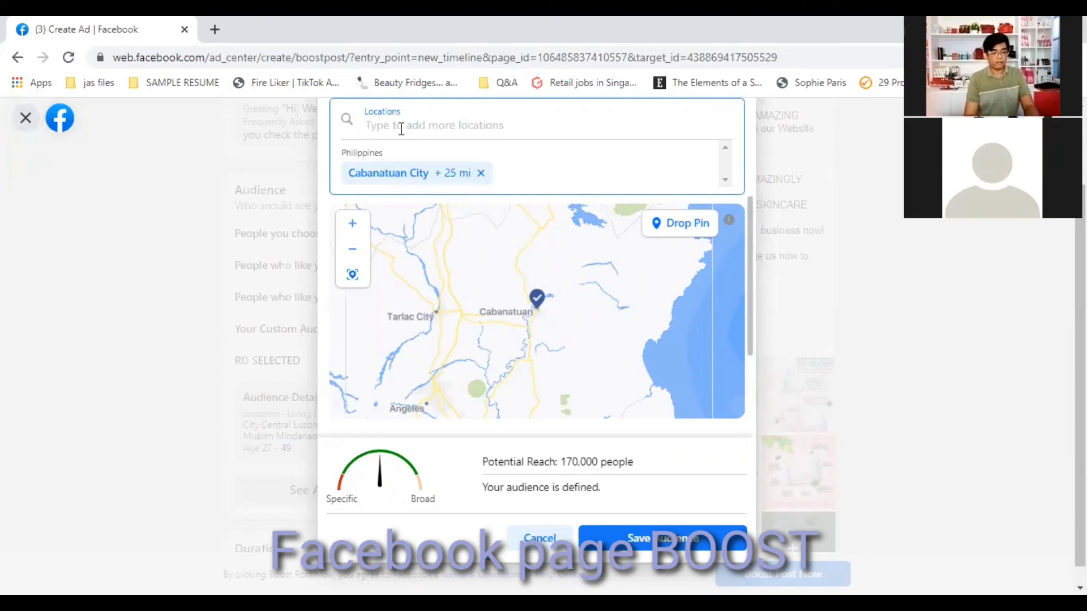
text(llocos)
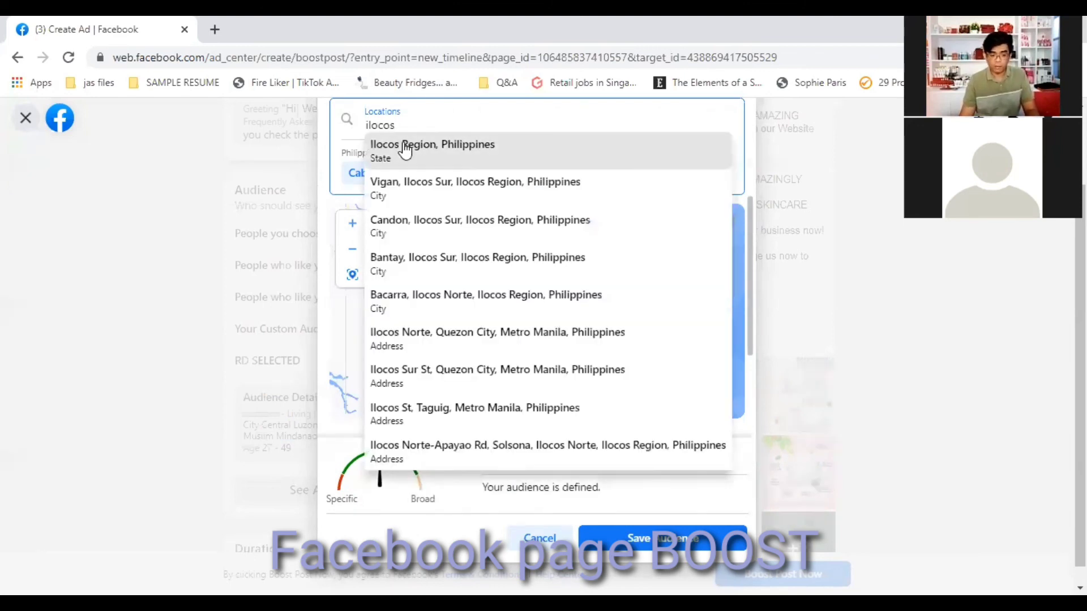
click(405, 148)
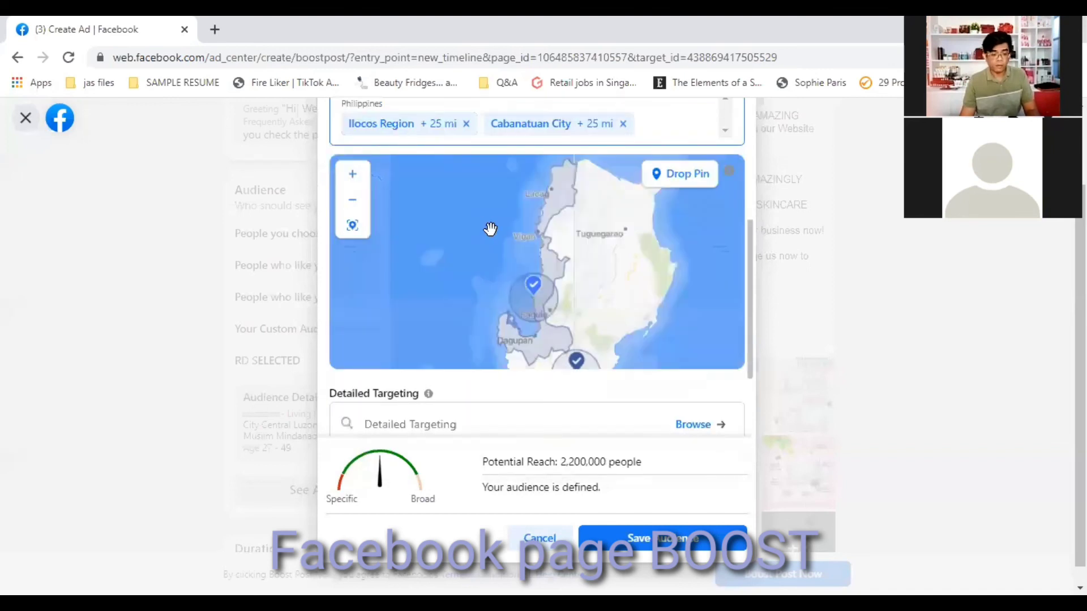
Inspect the Ilocos Region on the location map and remove it from the audience's locations.
scroll(515, 203, up, 1)
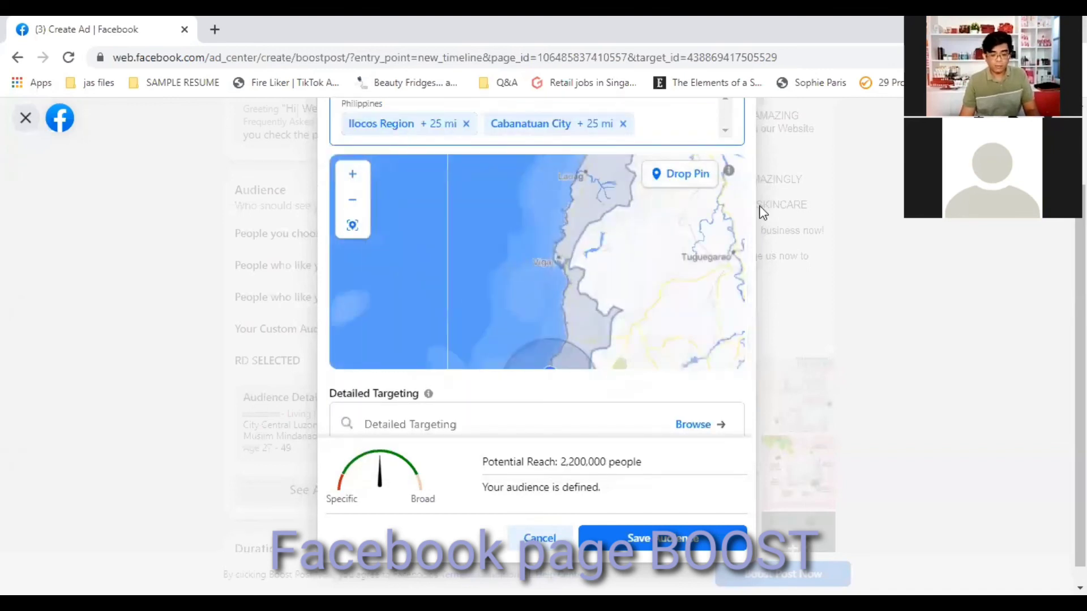
scroll(759, 211, up, 2)
scroll(725, 209, up, 1)
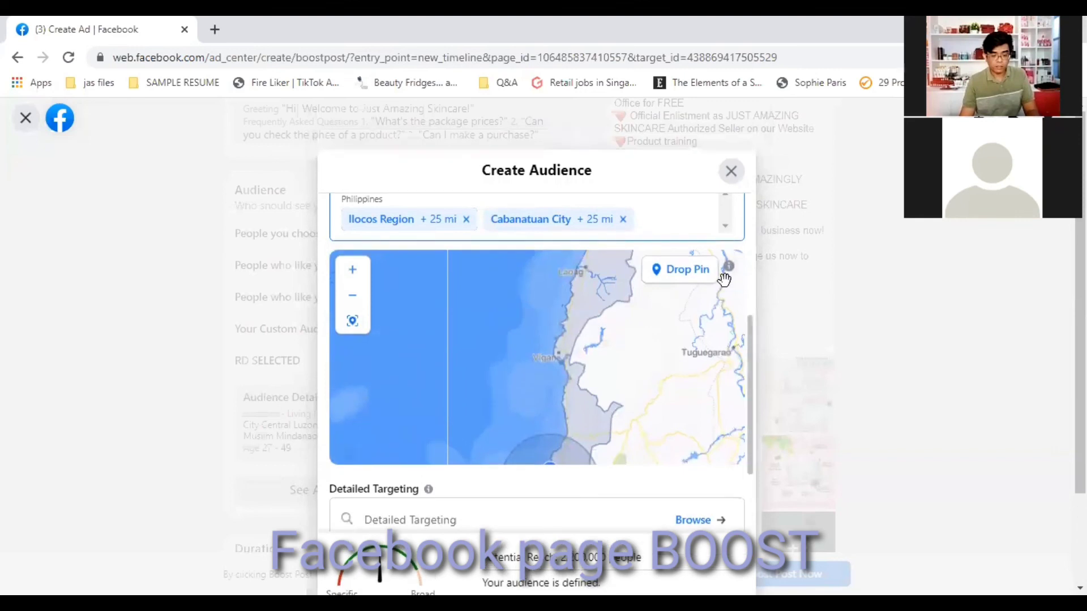
scroll(730, 272, up, 1)
scroll(752, 295, up, 2)
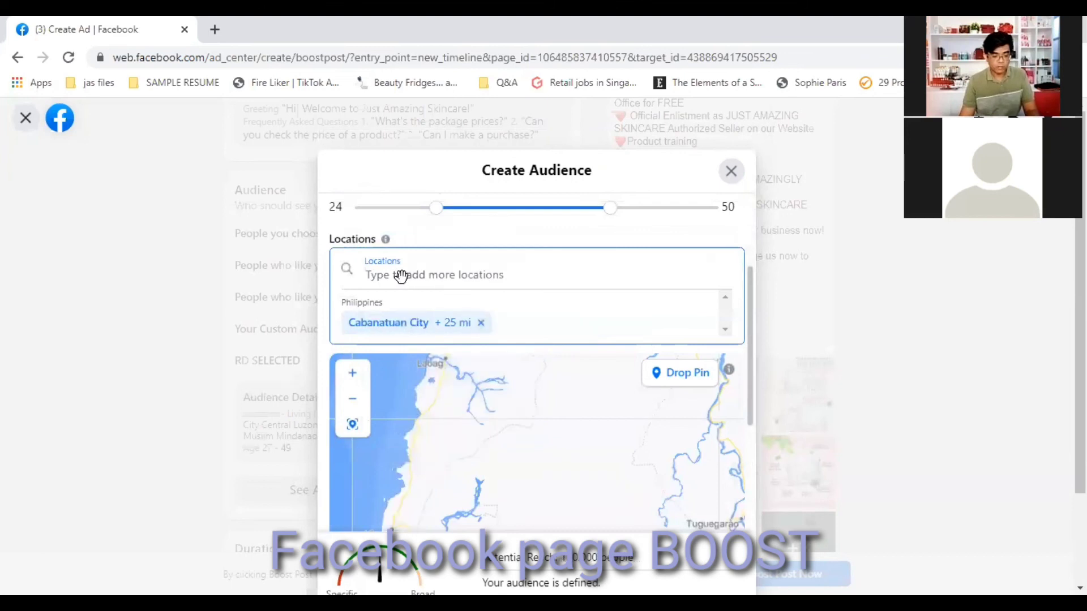
Search for "ilocos" among the locations that can be added to the test audience.
scroll(401, 277, down, 3)
click(387, 124)
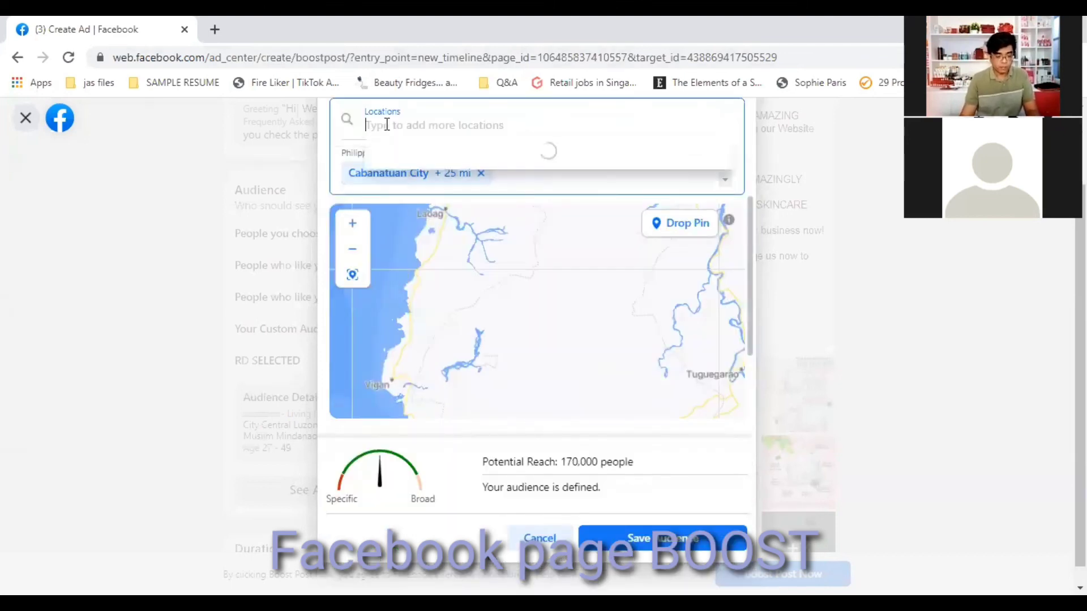
text(ilocos)
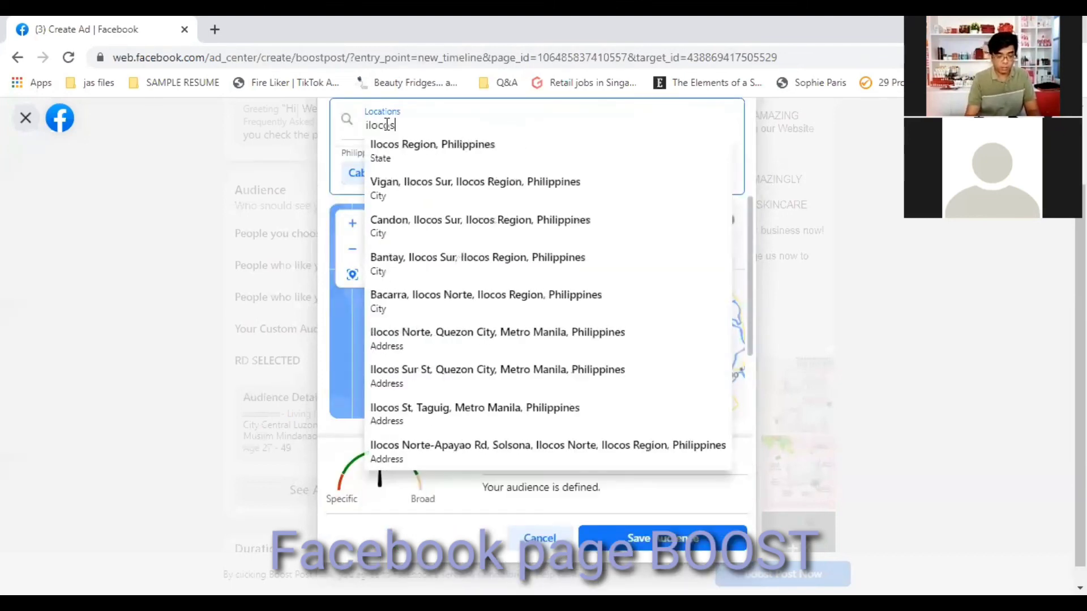